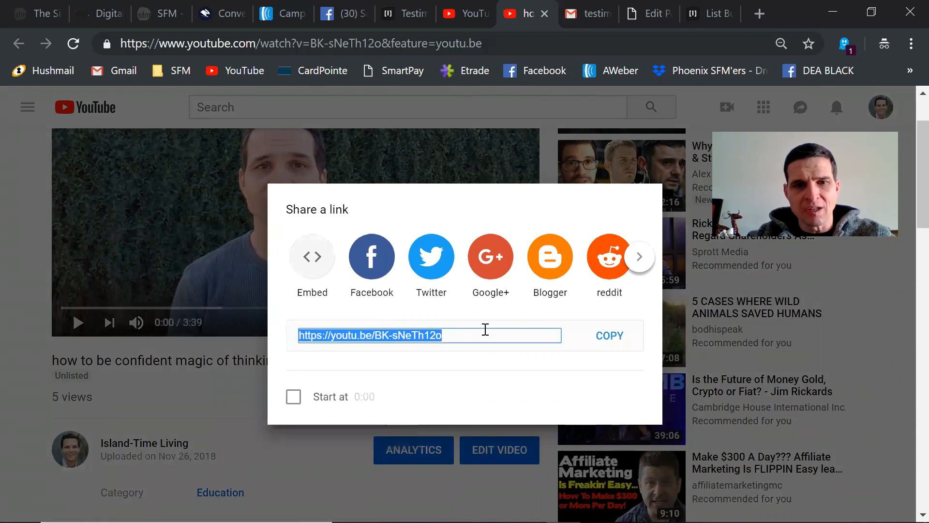
Step: Copy the share link of the video "how to be confident magic of thinking big" and return to the List Building page editor
click(609, 338)
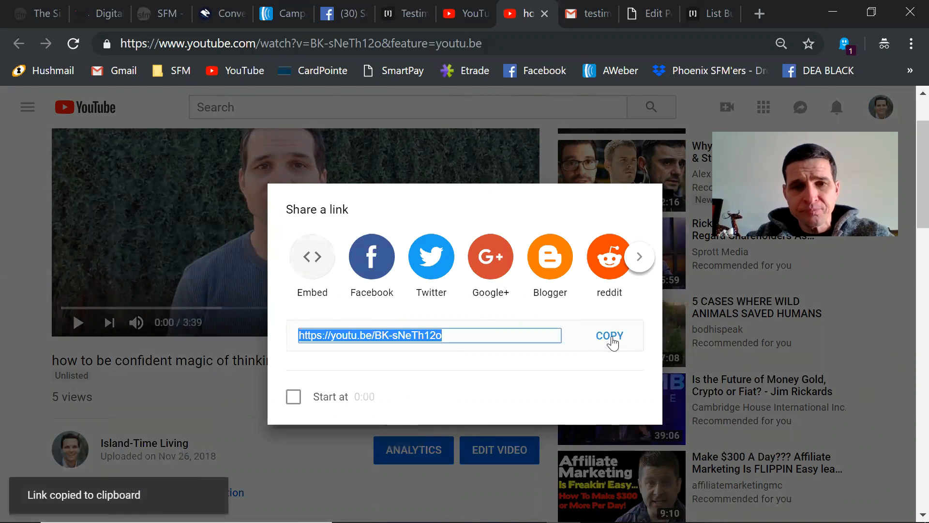
click(357, 486)
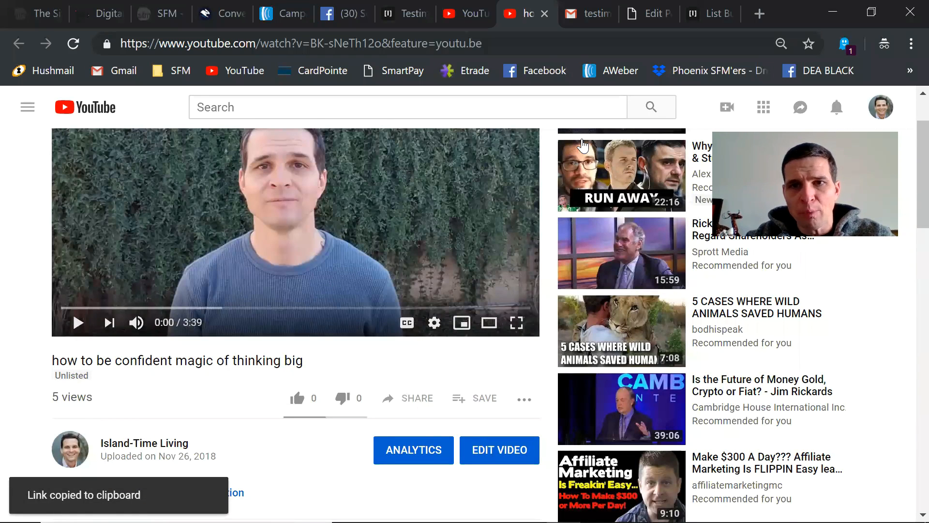
click(648, 15)
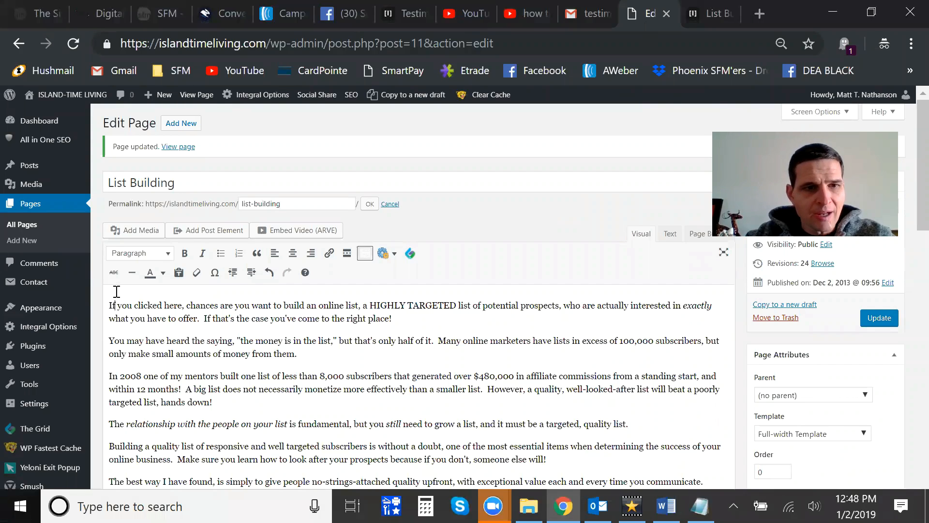
scroll(115, 297, down, 1)
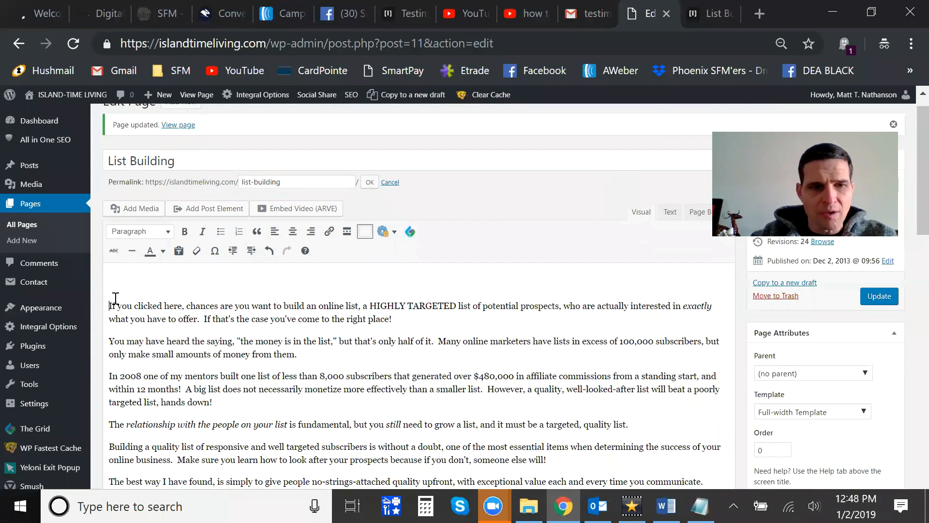
click(137, 209)
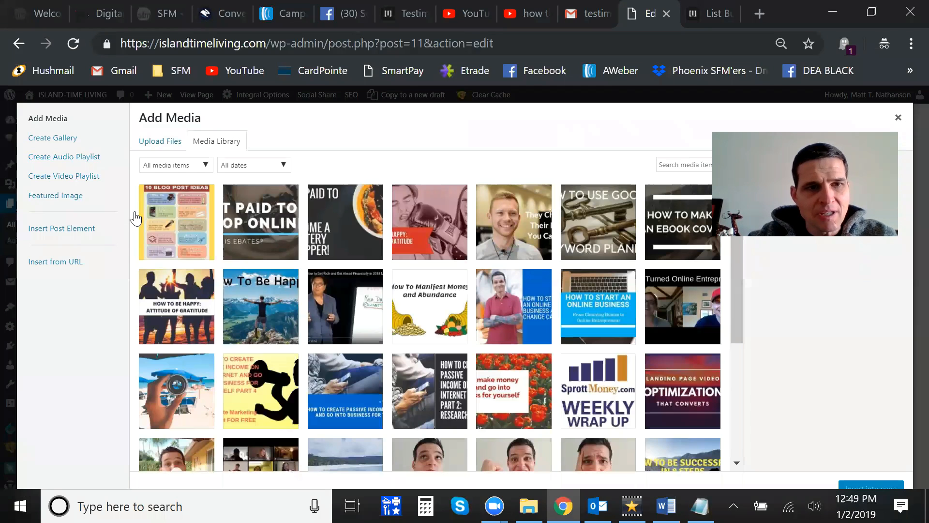
click(40, 263)
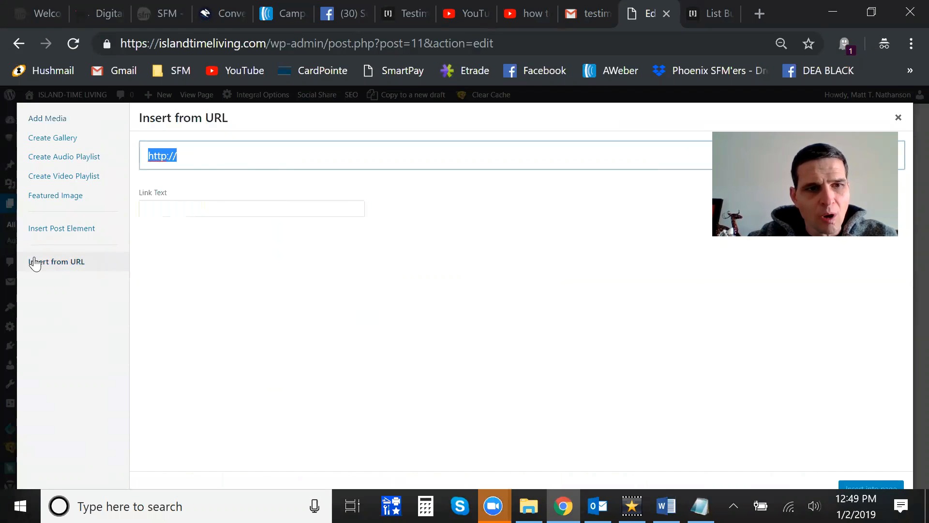
key(ctrl+v)
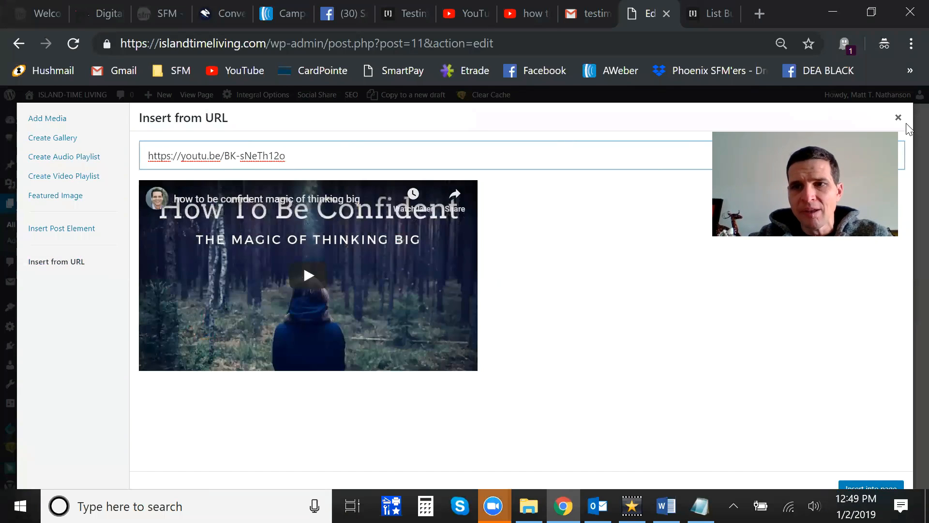
click(858, 490)
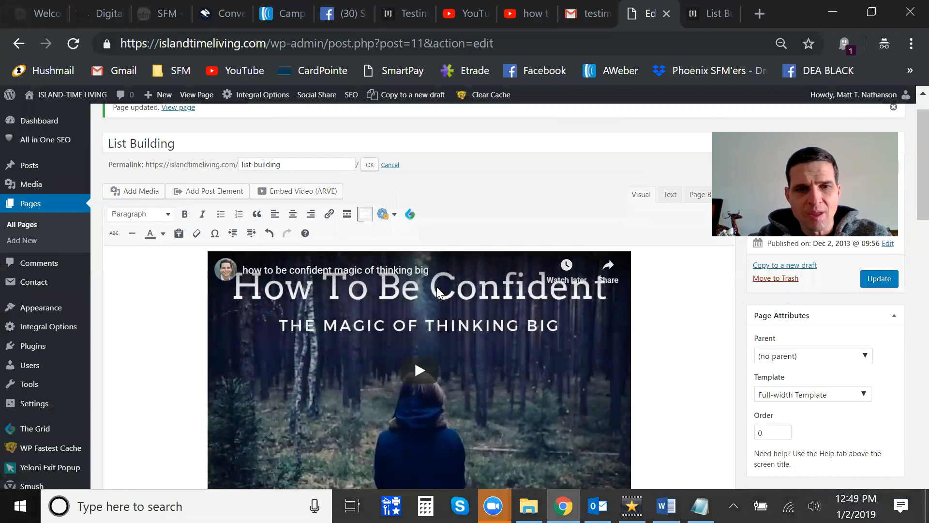
Step: Update the List Building page and reload its published version to check the embedded video
click(874, 285)
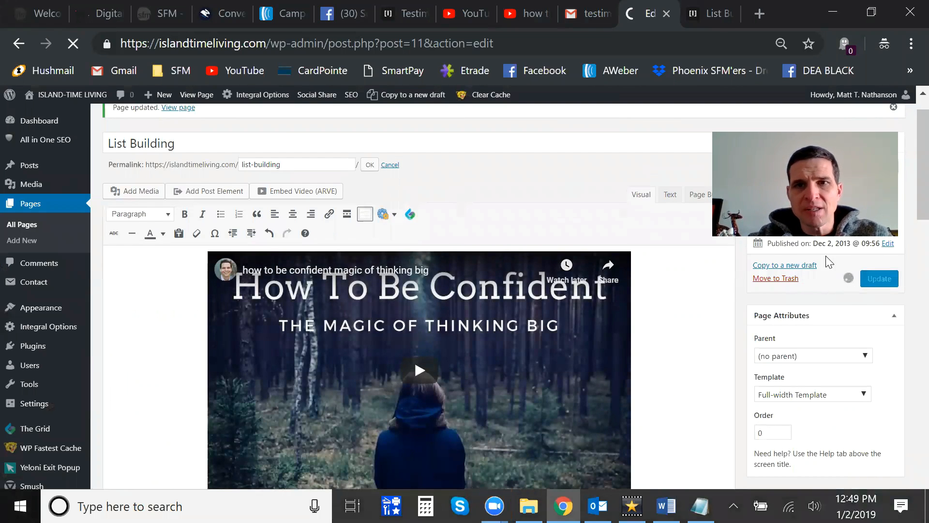
click(707, 14)
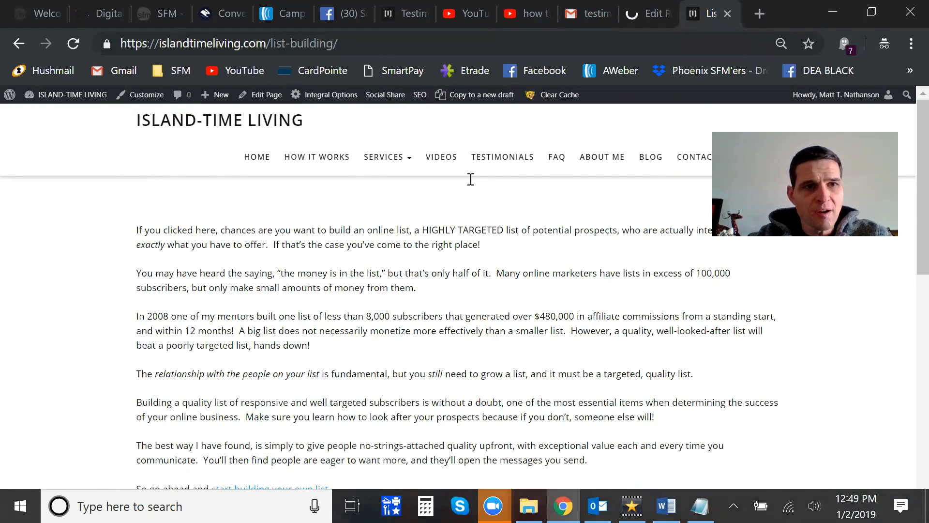
key(F5)
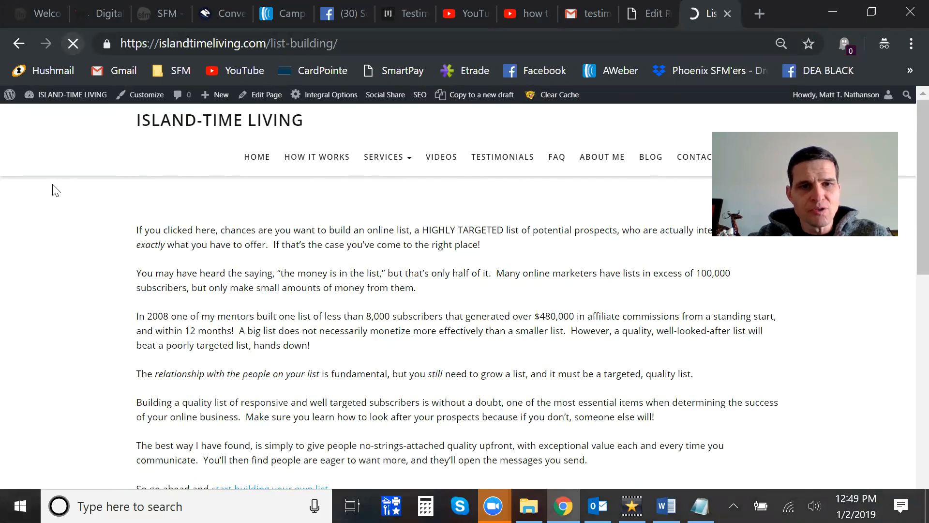
scroll(117, 249, down, 3)
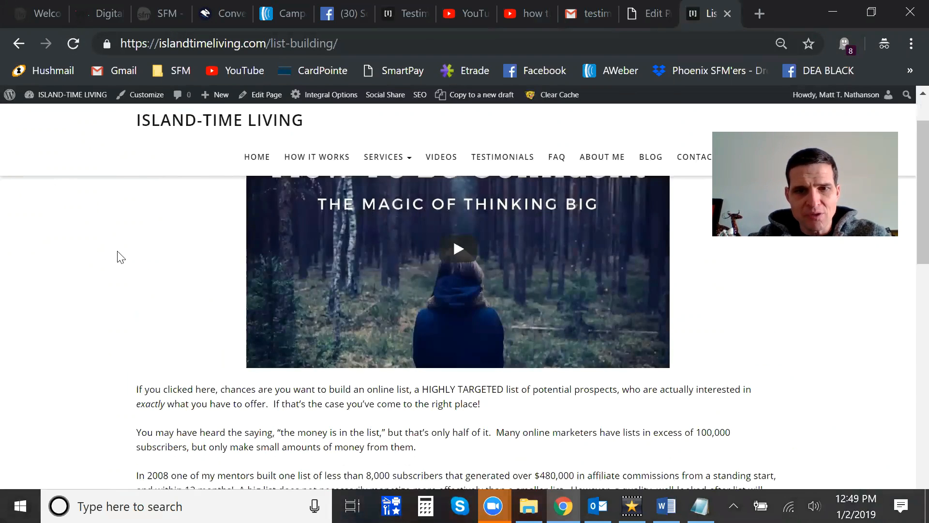
scroll(117, 248, up, 3)
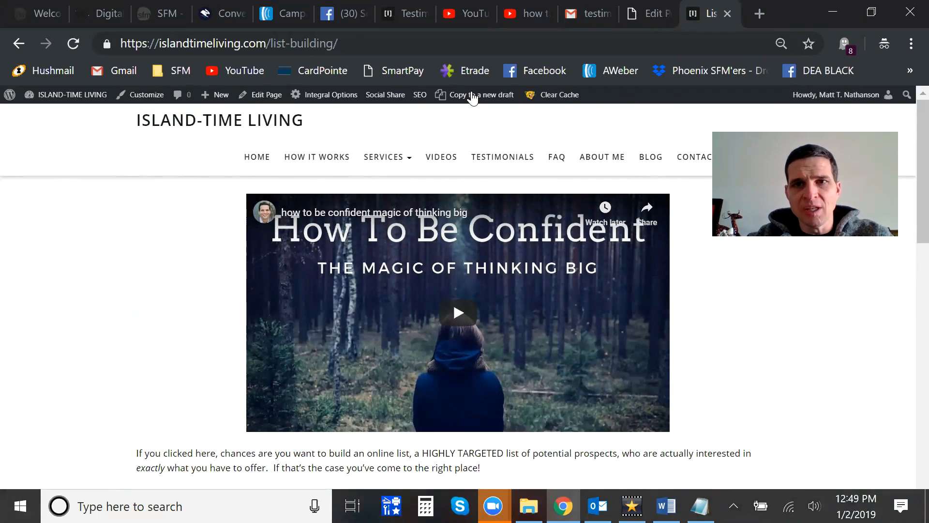
Step: Delete the embedded video from the List Building page in the editor
key(ctrl+shift+Tab)
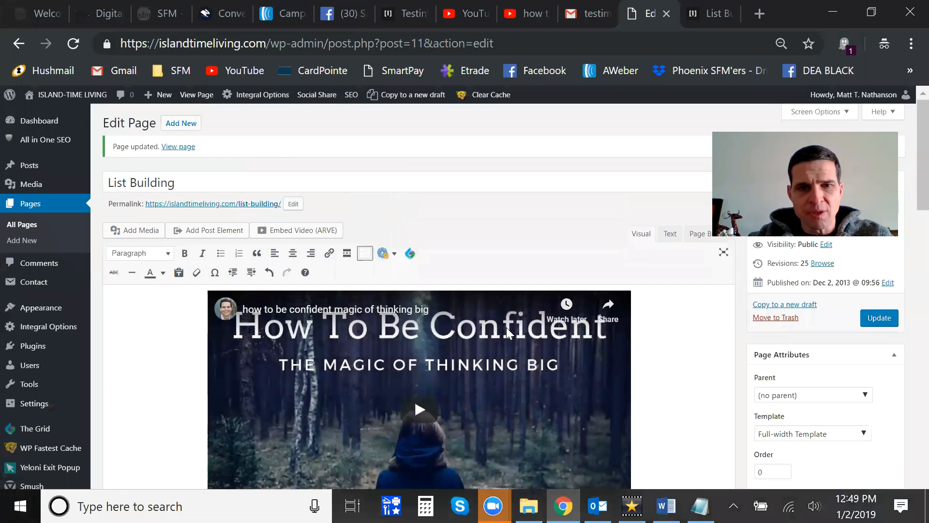
key(Delete)
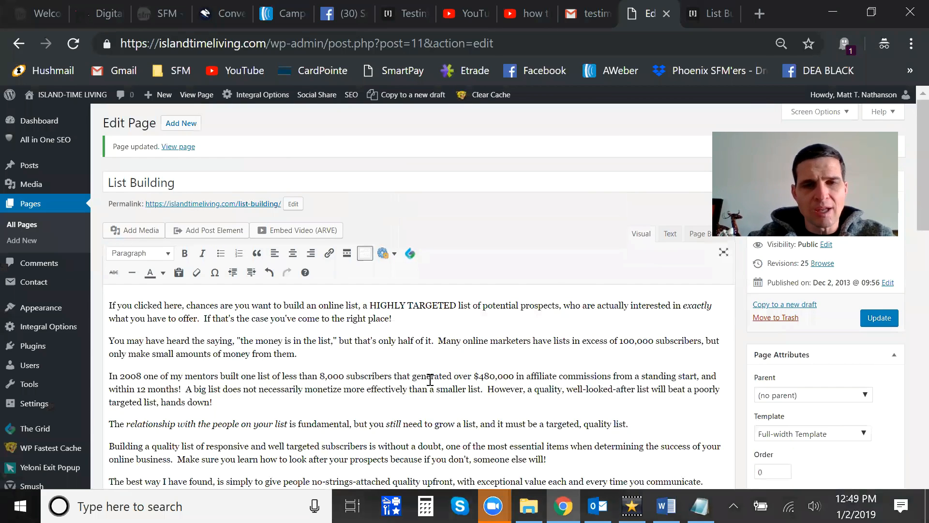
Step: Copy the full iframe embed code from the YouTube video's sharing options and close the embed dialog
click(527, 13)
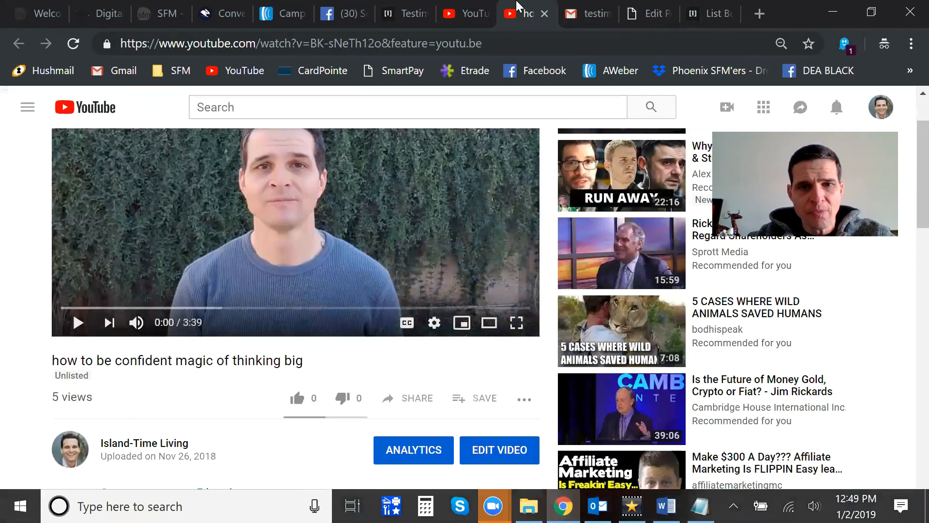
scroll(420, 343, down, 2)
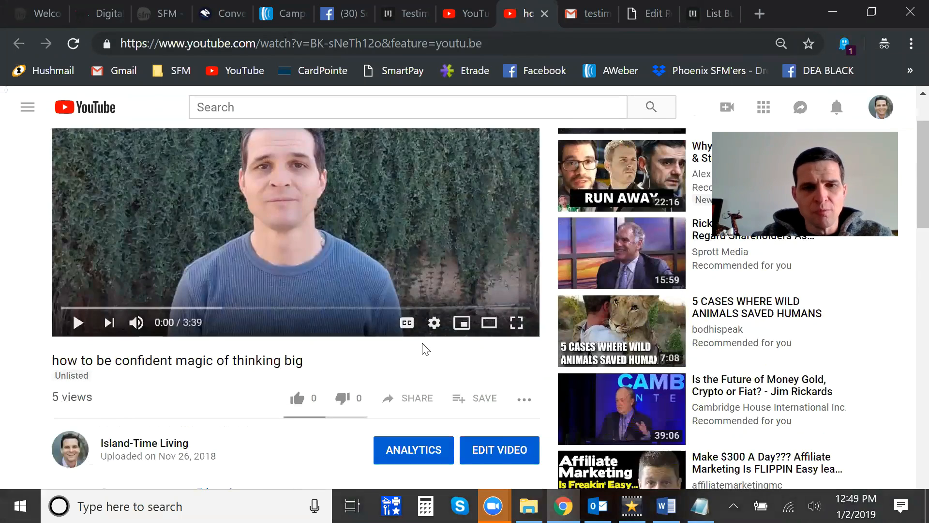
click(418, 400)
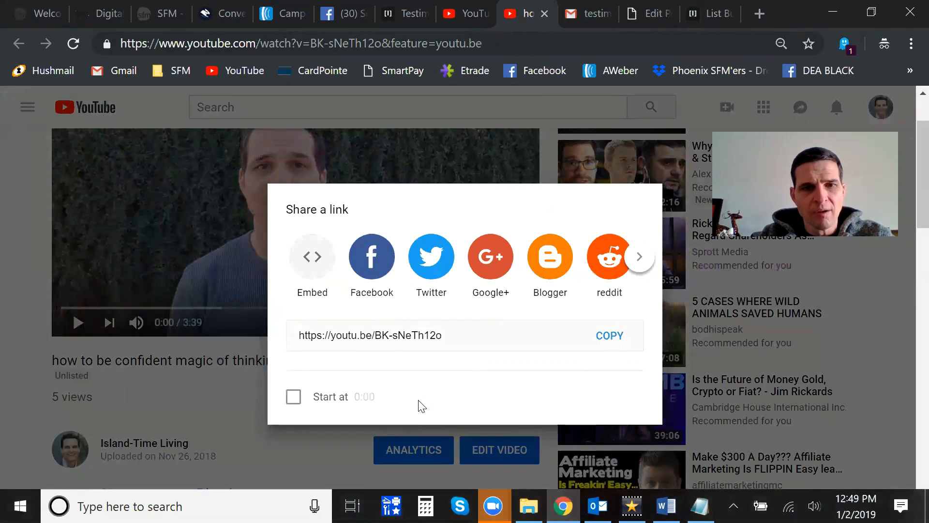
click(307, 260)
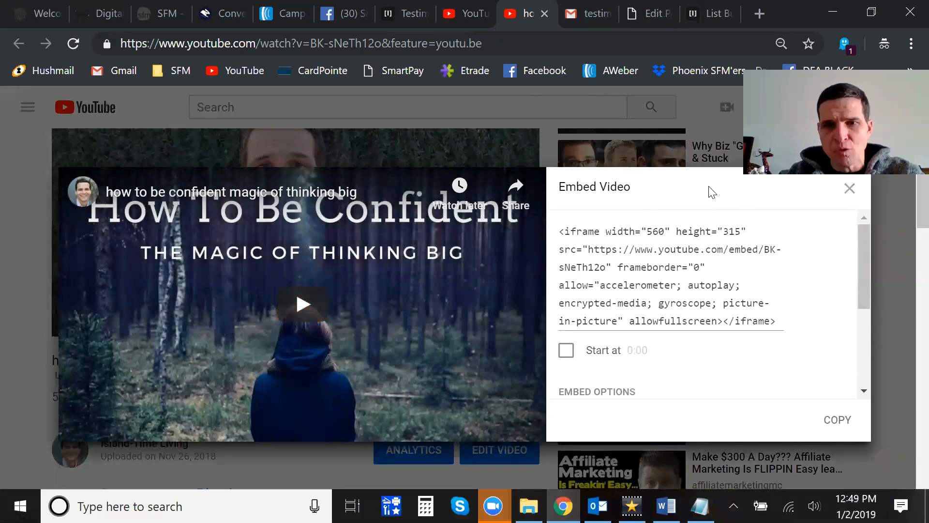
click(628, 270)
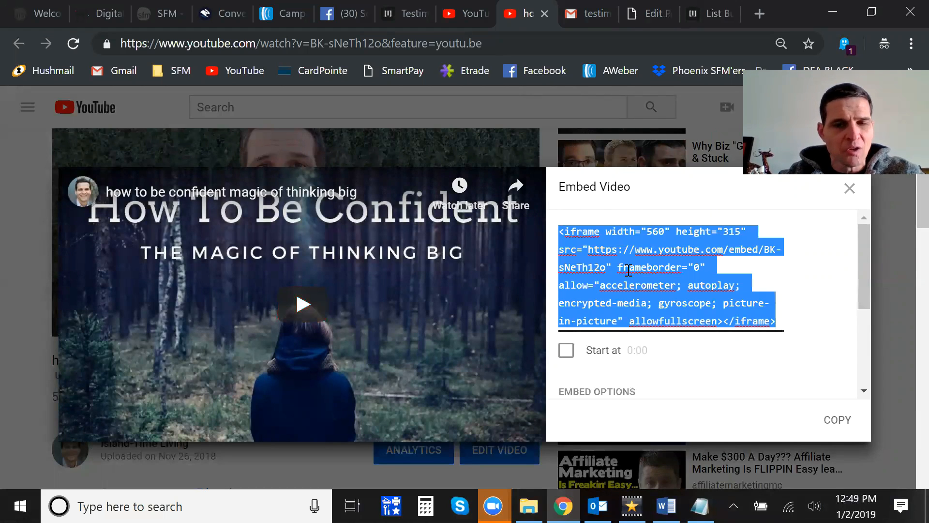
right_click(628, 270)
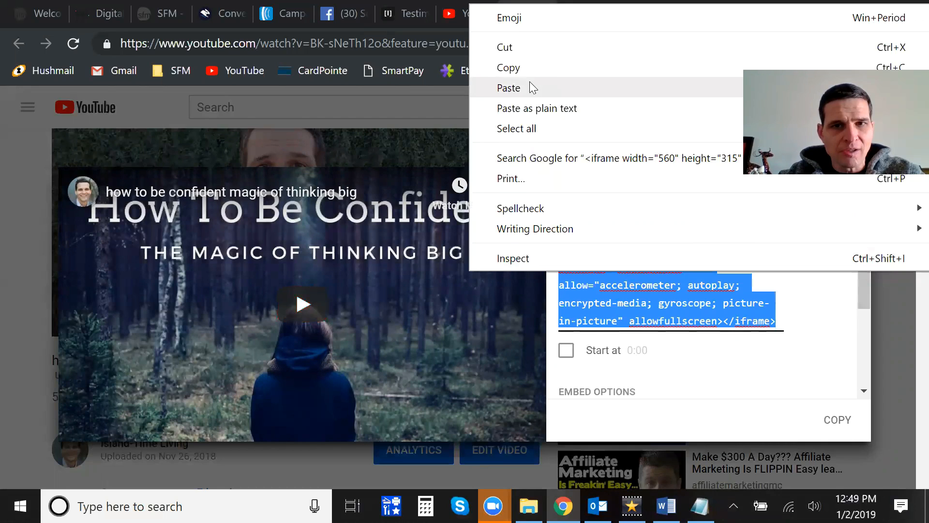
click(528, 68)
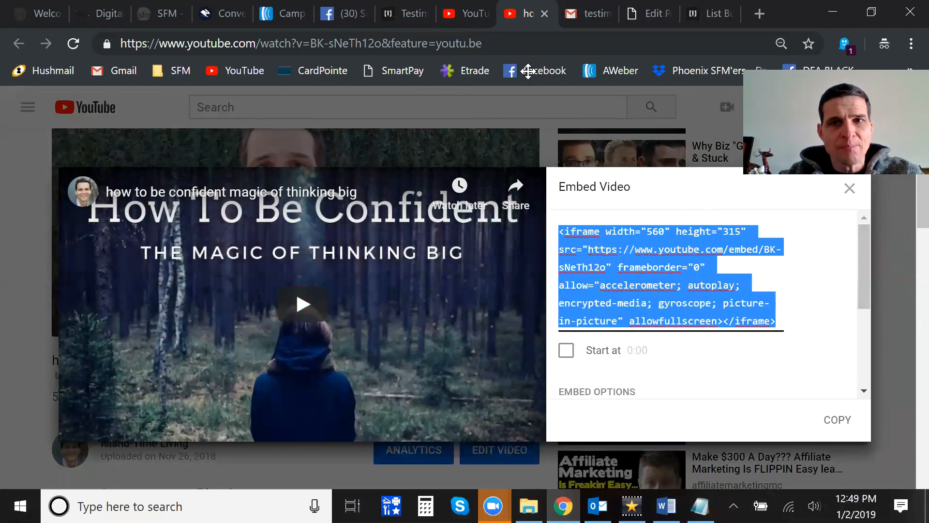
click(849, 191)
Step: Add an empty line at the start of the List Building page and paste the embed code into a new ARVE video's URL / Embed Code
click(648, 13)
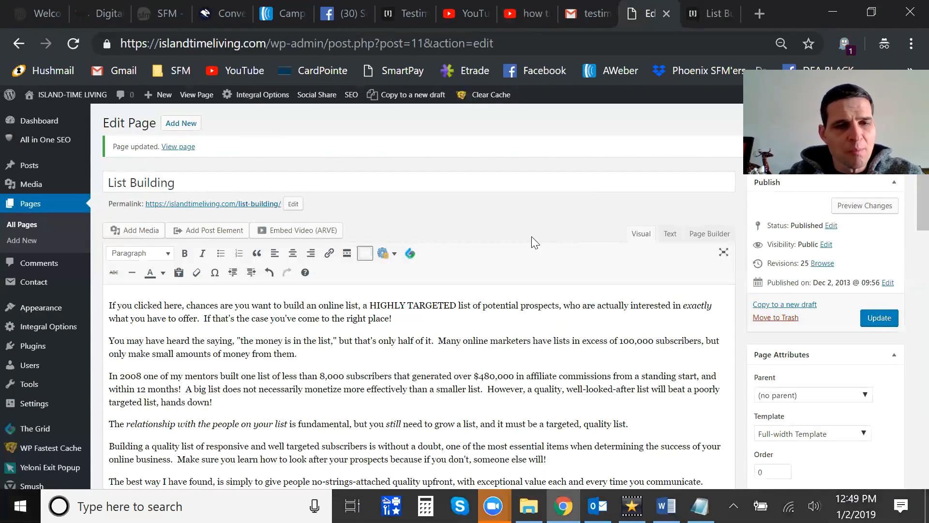
click(111, 304)
key(Return)
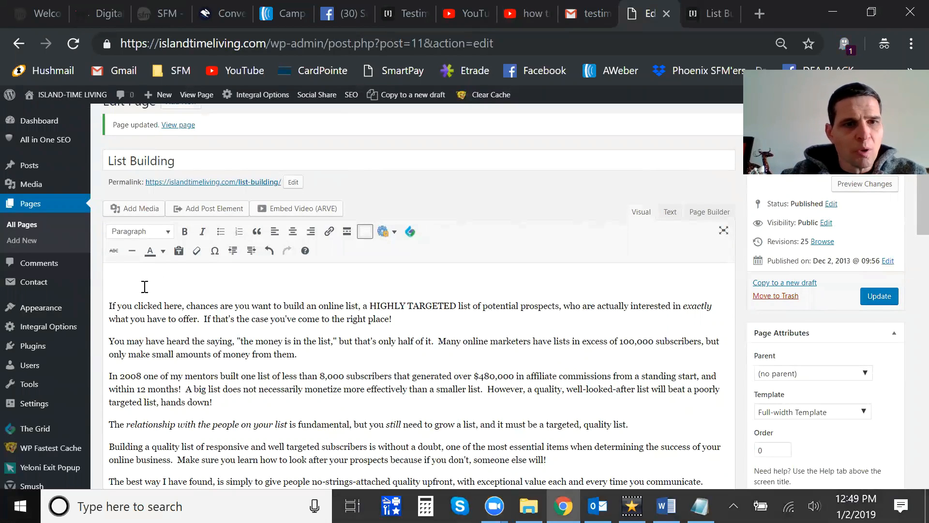
click(321, 212)
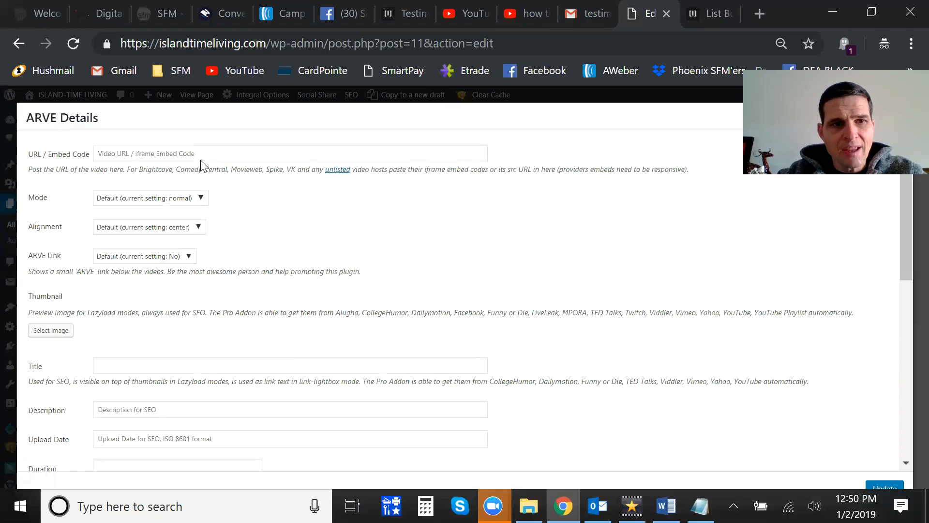
click(163, 153)
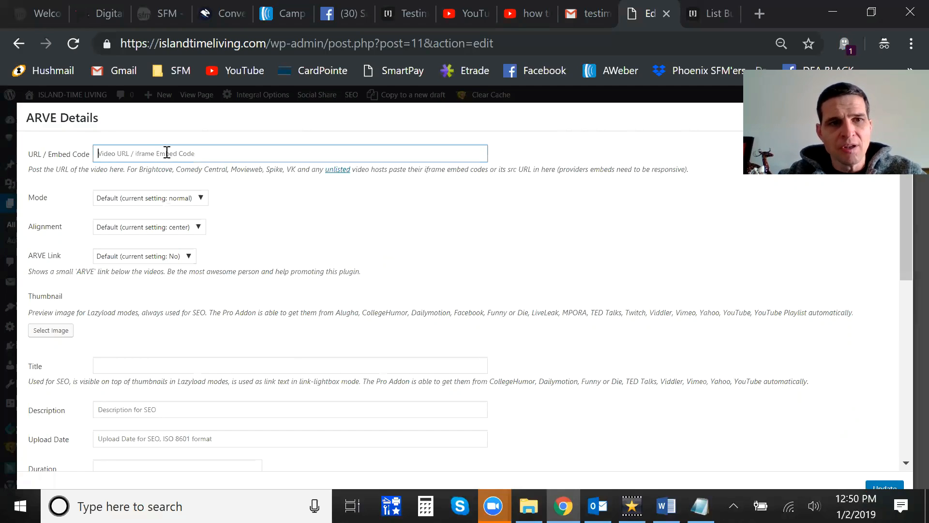
key(ctrl+v)
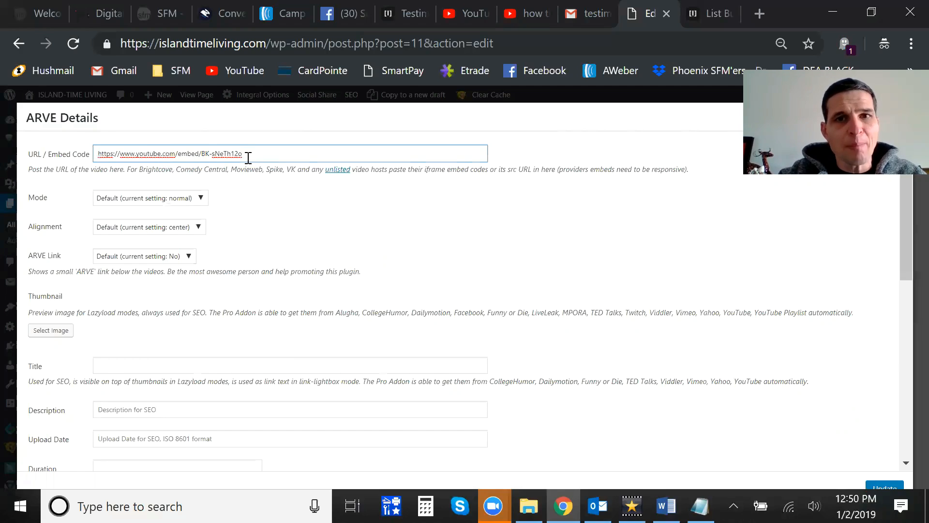
drag(257, 155, 44, 157)
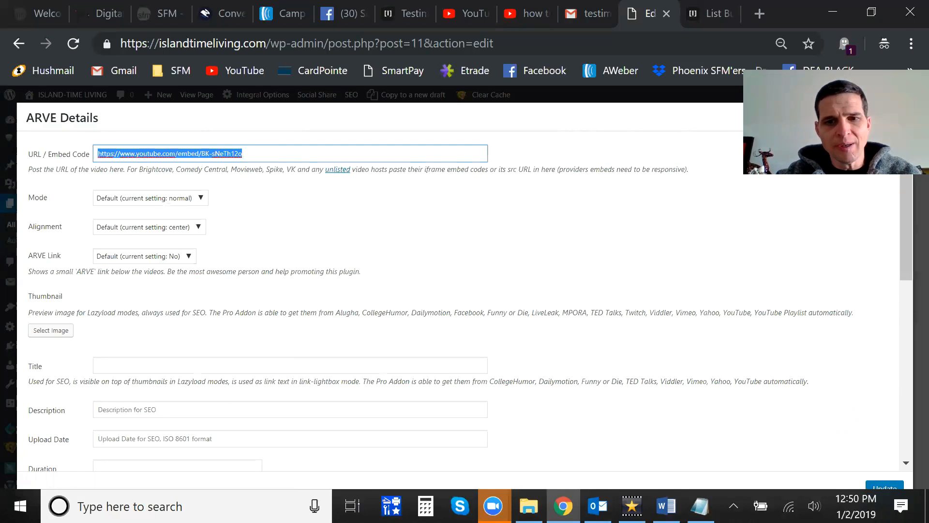
Step: Switch to the open Word document and replace its entire text with the copied iframe embed code
click(666, 505)
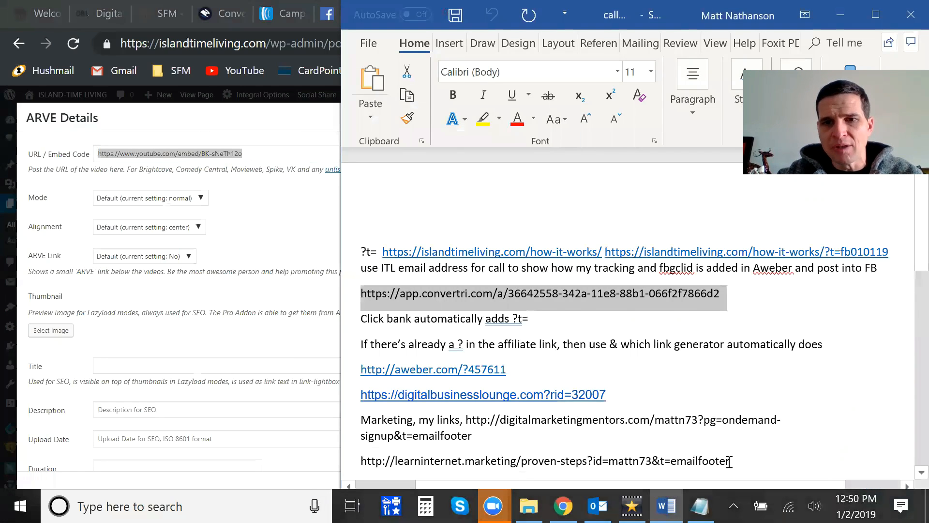
scroll(729, 461, down, 5)
drag(821, 446, 415, 154)
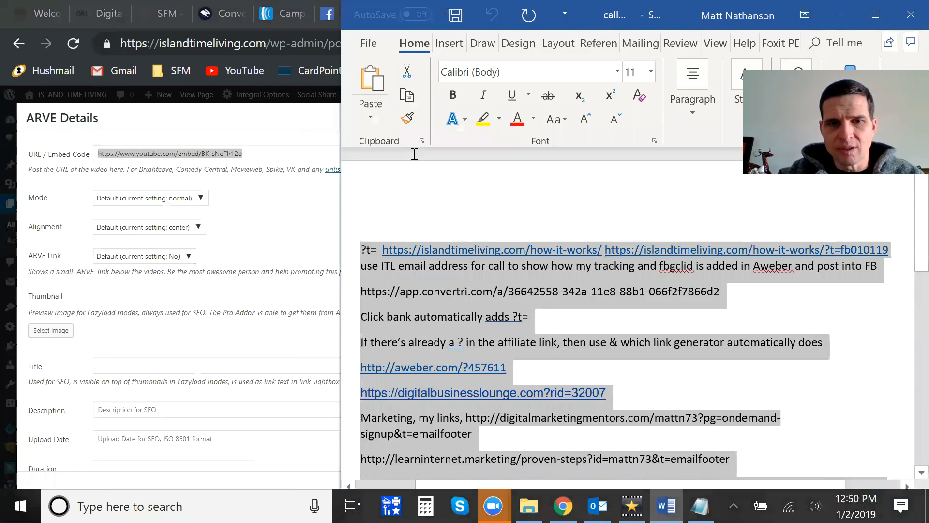
key(Delete)
key(ctrl+v)
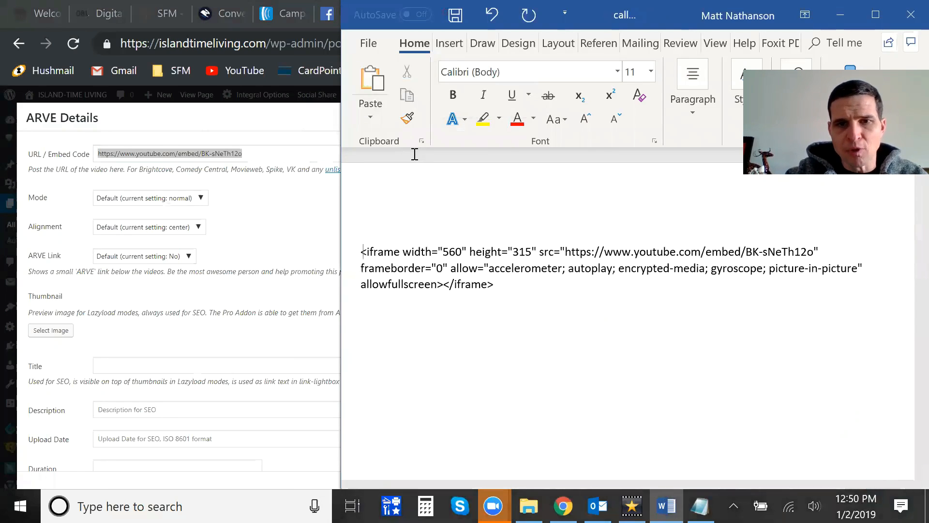
Step: Copy the complete iframe embed code from the Word document
drag(511, 285, 356, 244)
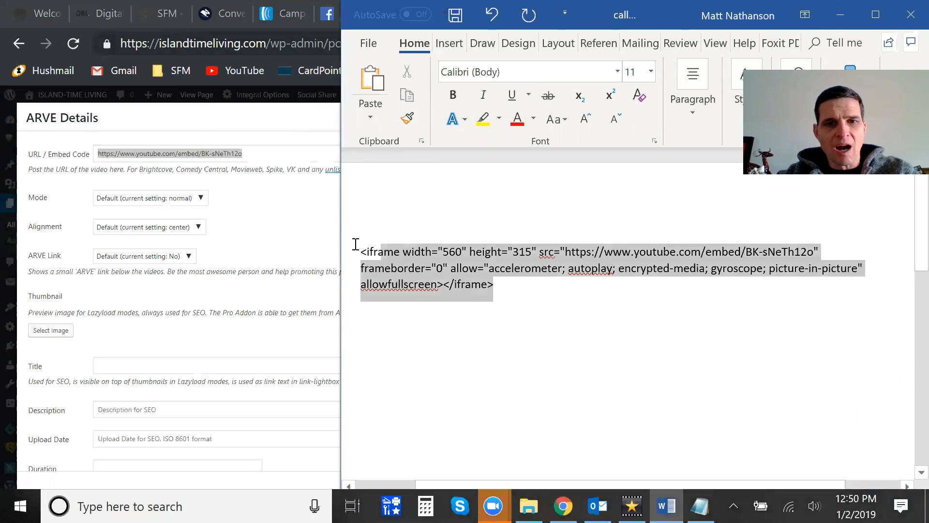
right_click(424, 269)
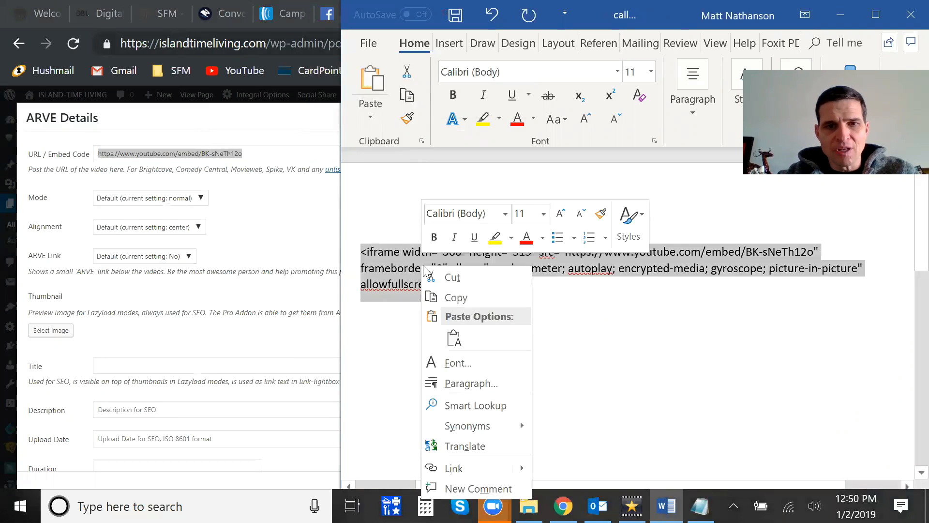
click(454, 297)
Step: Clear the ARVE video's URL / Embed Code in the WordPress page editor and paste the copied iframe embed code there
click(255, 154)
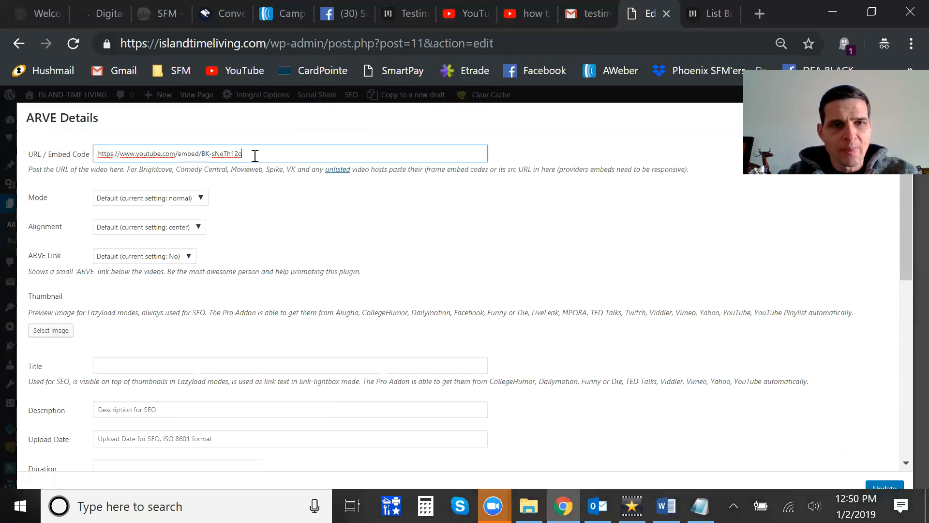
key(BackSpace)
key(BackSpace)
key(BackSpace)
key(BackSpace)
key(BackSpace)
key(BackSpace)
key(BackSpace)
key(BackSpace)
key(BackSpace)
key(BackSpace)
key(BackSpace)
key(BackSpace)
key(BackSpace)
key(BackSpace)
key(BackSpace)
key(BackSpace)
key(BackSpace)
key(BackSpace)
key(BackSpace)
key(BackSpace)
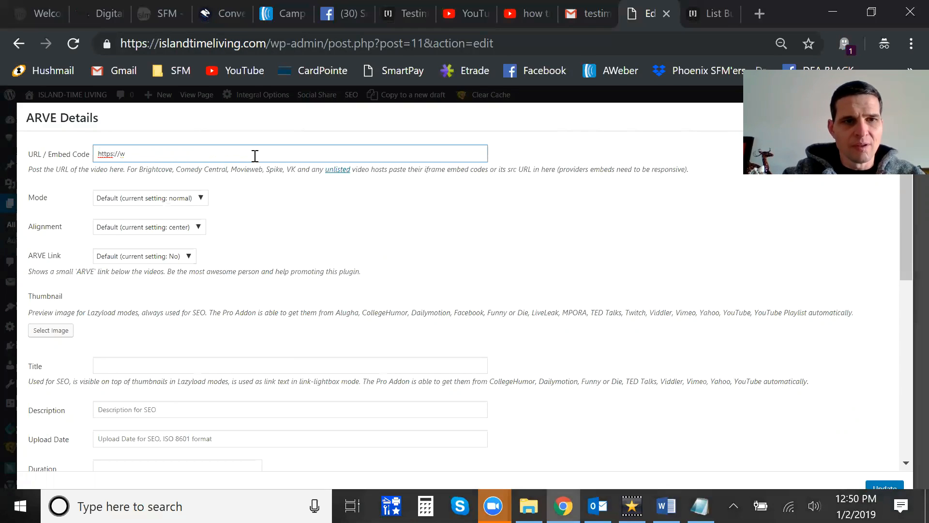
key(ctrl+v)
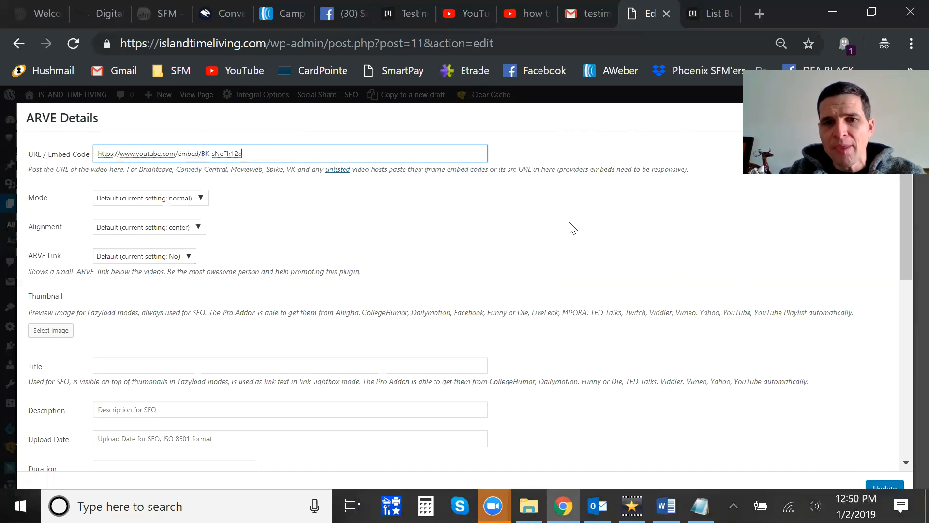
Step: Set the ARVE video's alignment to center and its maximal width to 750 px
scroll(561, 226, down, 2)
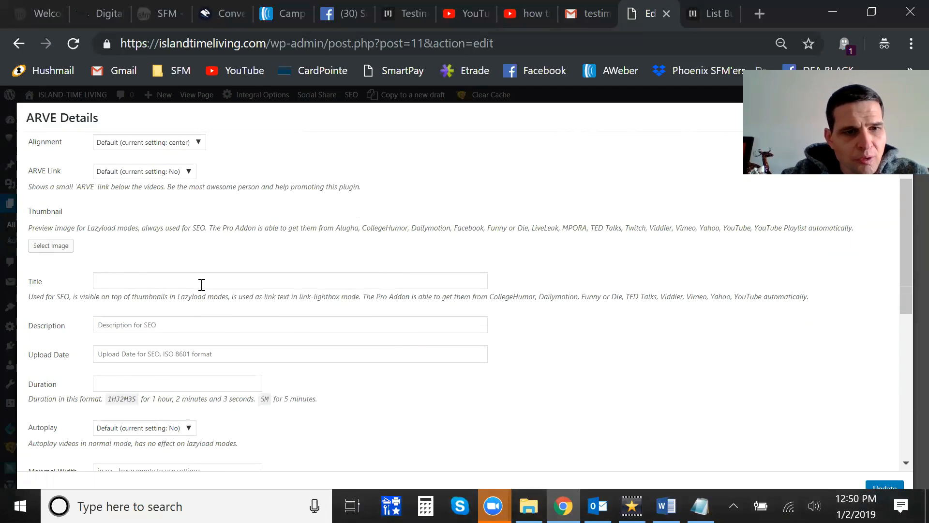
scroll(204, 286, down, 2)
scroll(203, 283, up, 4)
click(124, 227)
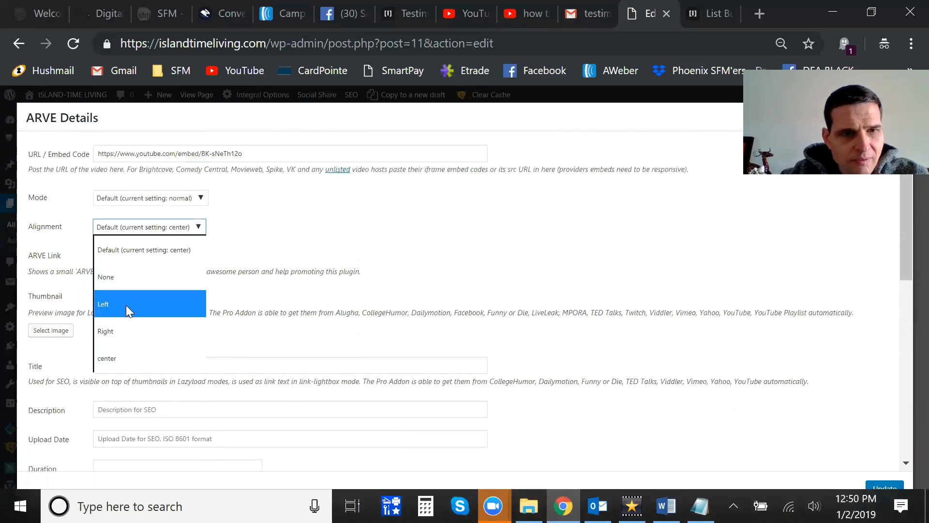
click(125, 361)
scroll(260, 310, down, 5)
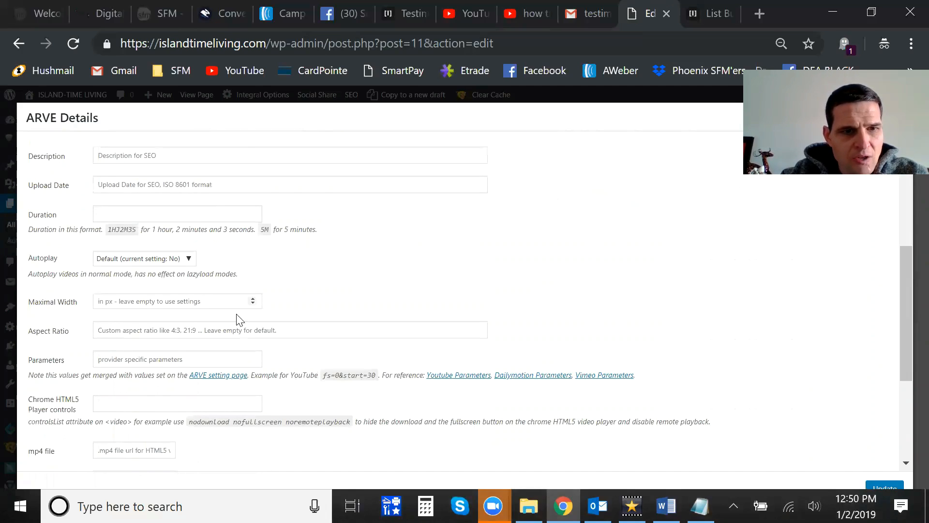
click(125, 306)
text(750)
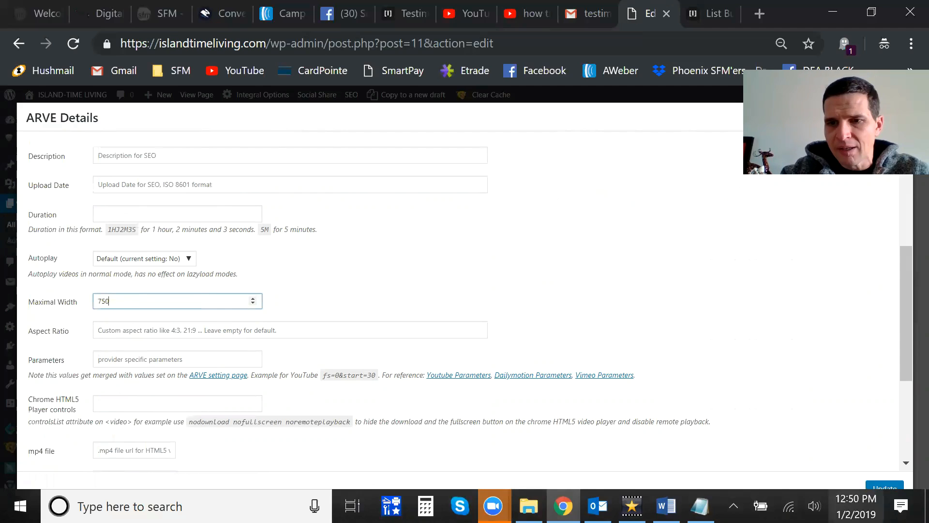
Step: Insert the configured ARVE video into the List Building page and update the page
click(885, 486)
click(874, 280)
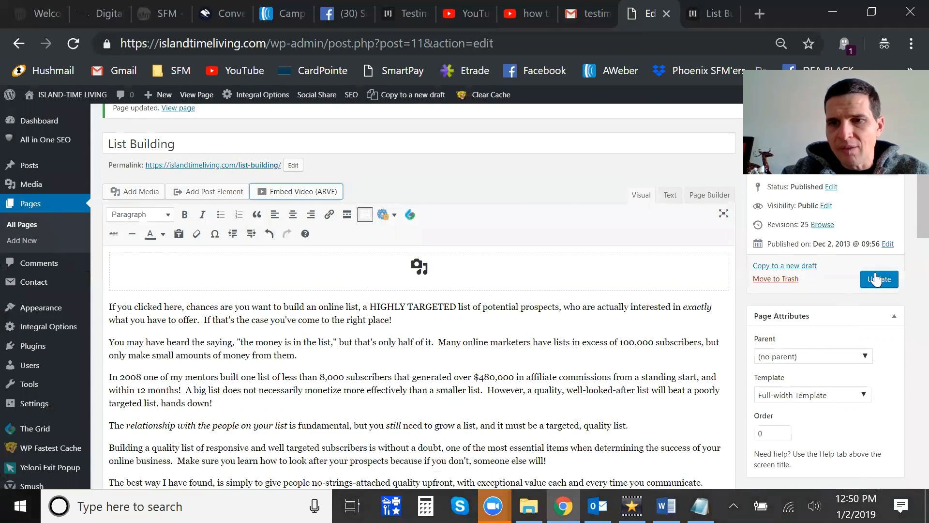
Step: Reload the live List Building page, test-play and pause the embedded video, and dismiss the suggested videos
click(709, 13)
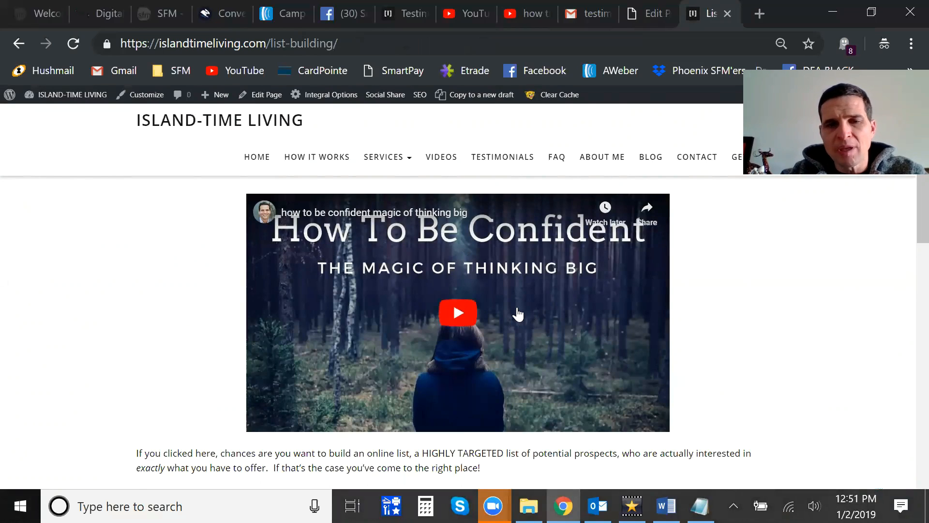
click(74, 44)
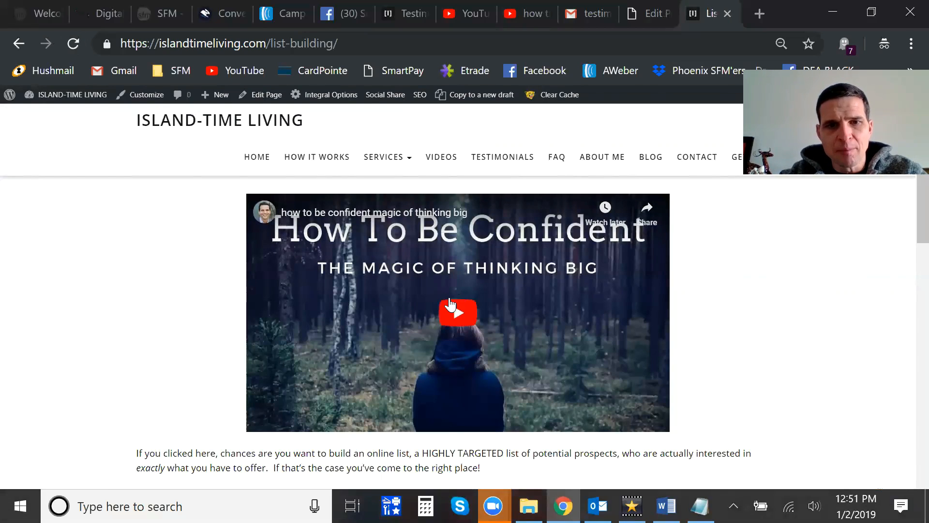
click(449, 302)
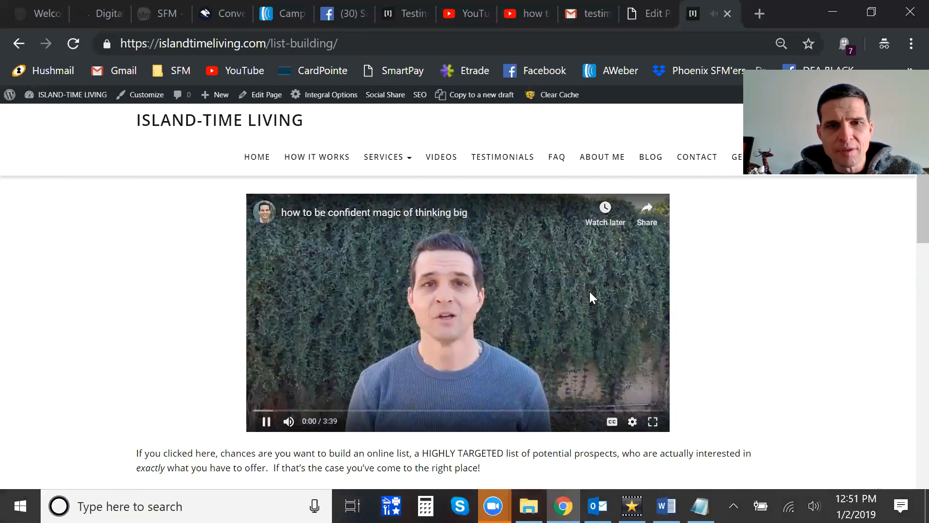
click(266, 421)
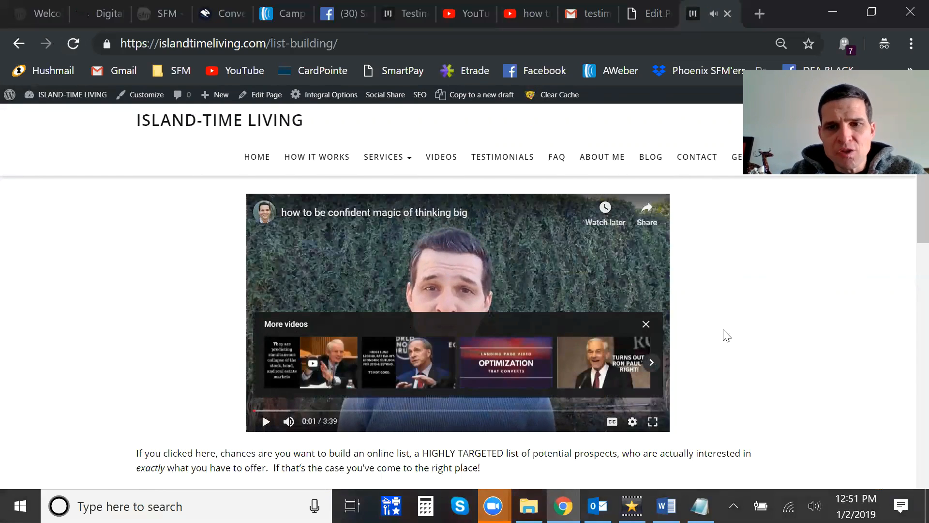
click(646, 325)
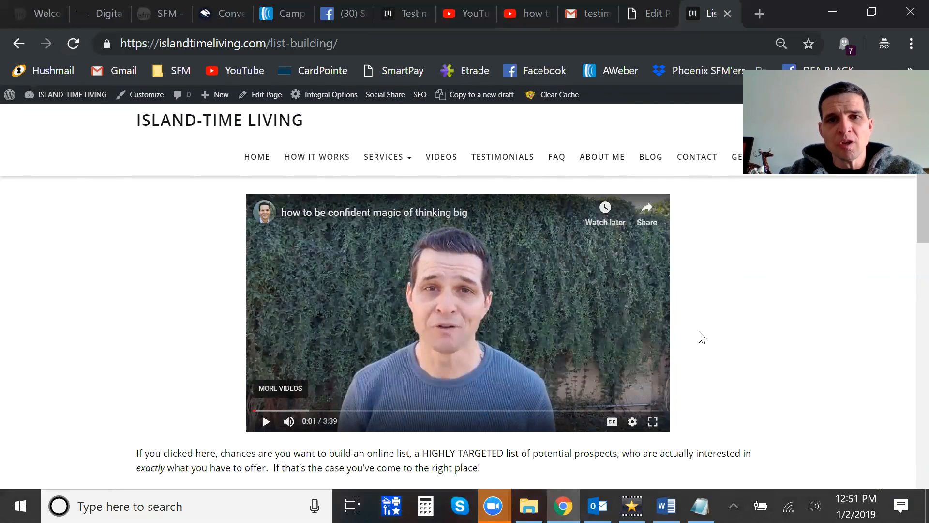
scroll(685, 334, down, 2)
scroll(686, 331, up, 2)
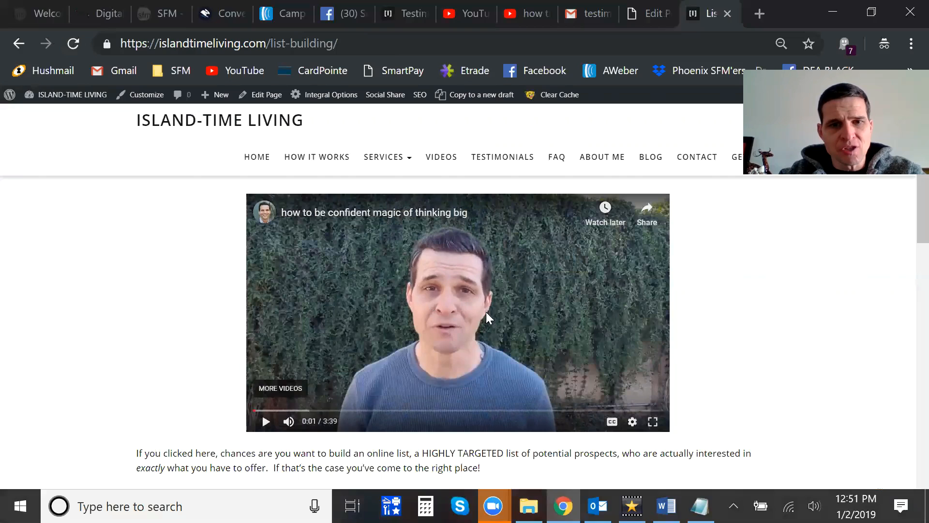
scroll(607, 307, down, 7)
scroll(609, 311, up, 7)
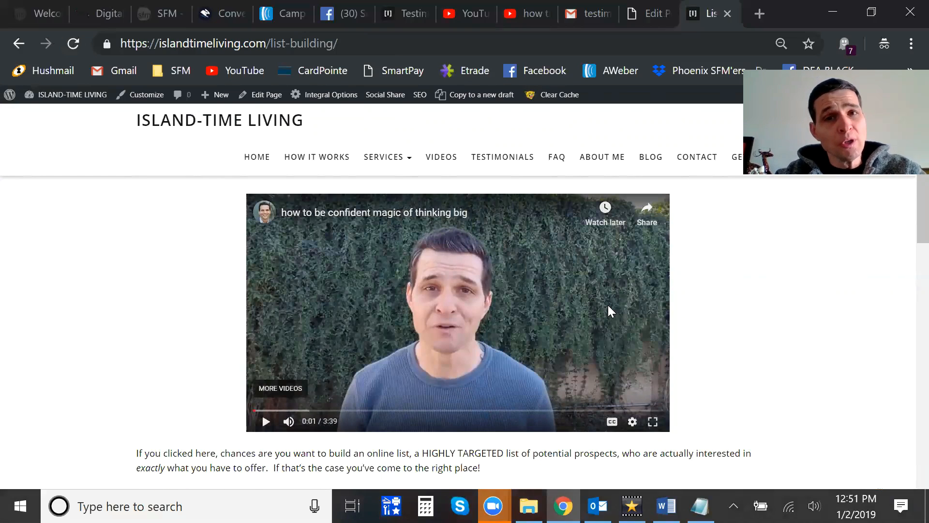
Step: Review the URL / Embed Code in the embedded ARVE video's details in the page editor, closing them without changes
click(647, 9)
scroll(513, 300, down, 2)
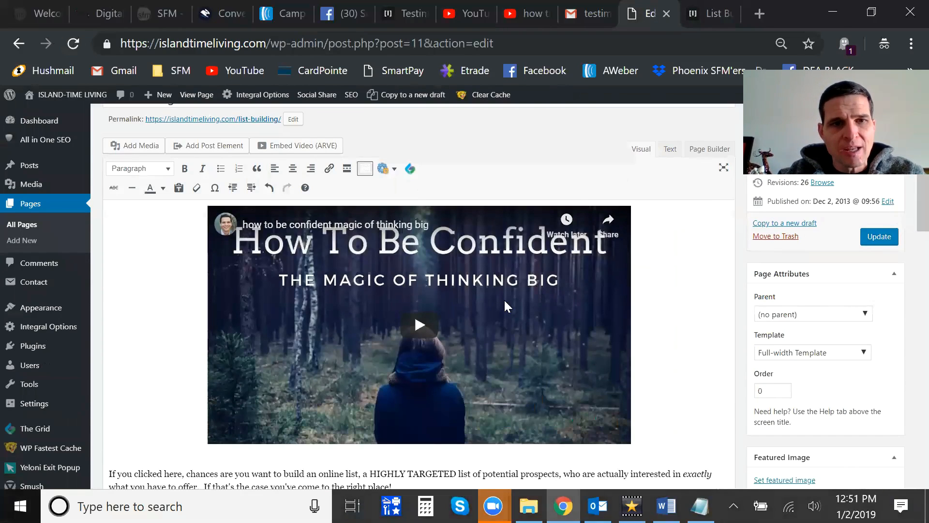
click(339, 283)
click(409, 213)
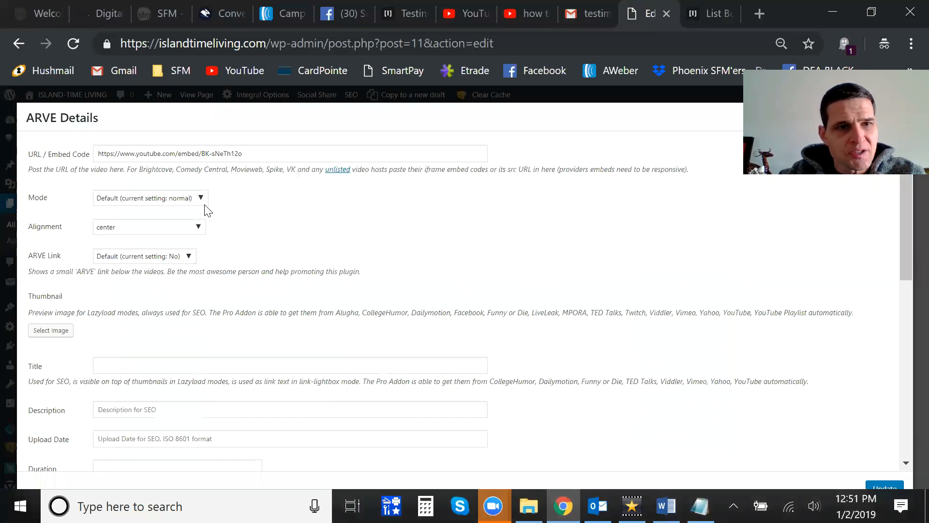
drag(242, 155, 63, 163)
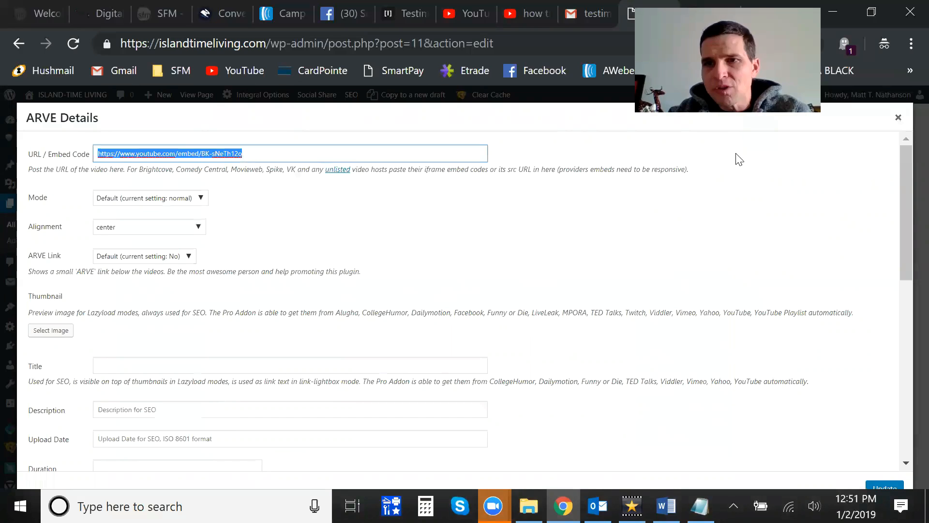
click(898, 117)
Step: Delete the embedded ARVE video from the List Building page and add an empty line above the first paragraph
click(444, 321)
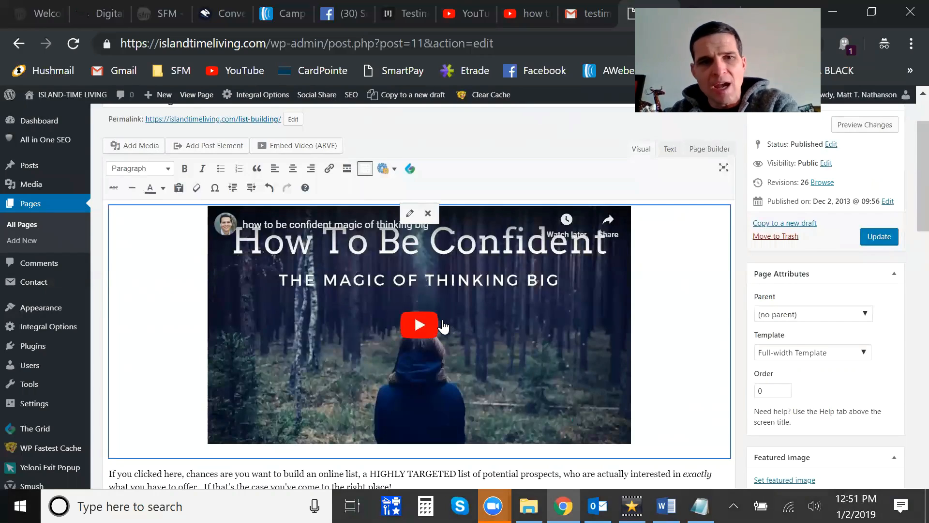
key(Delete)
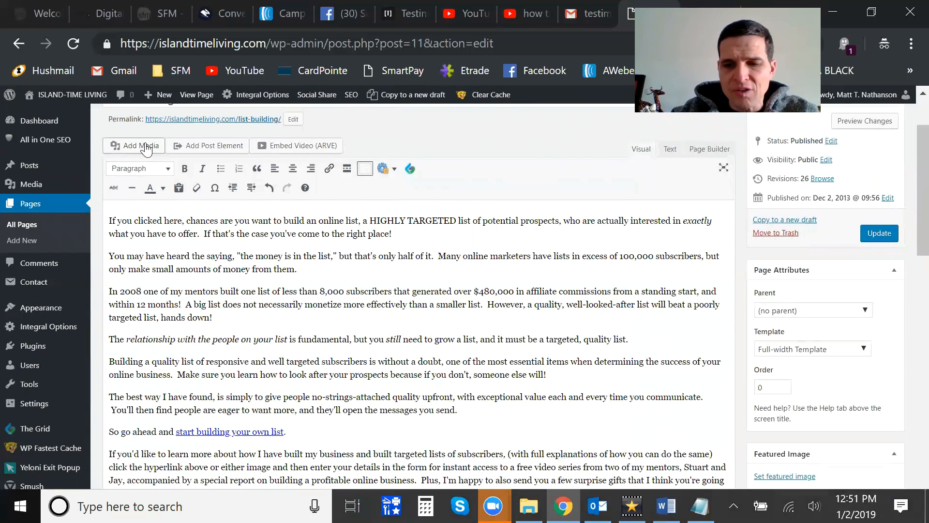
key(Return)
key(Up)
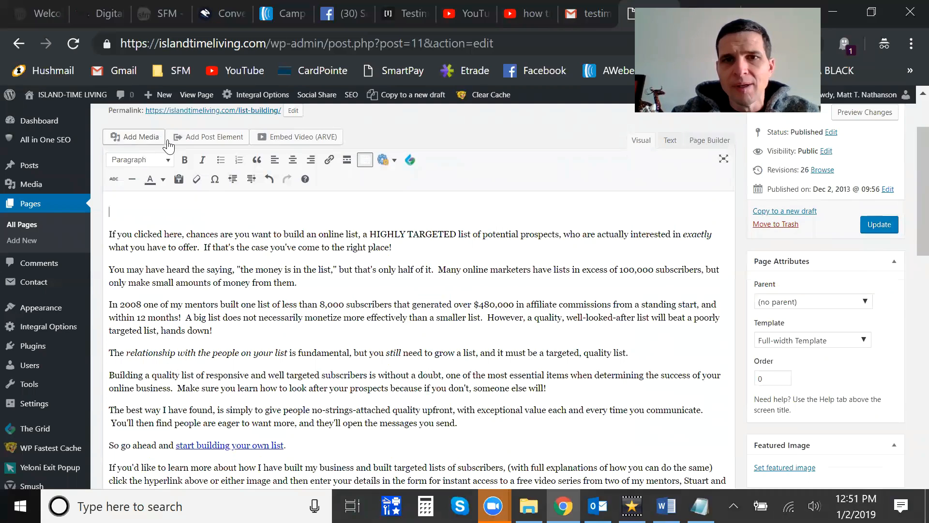
click(527, 14)
click(418, 404)
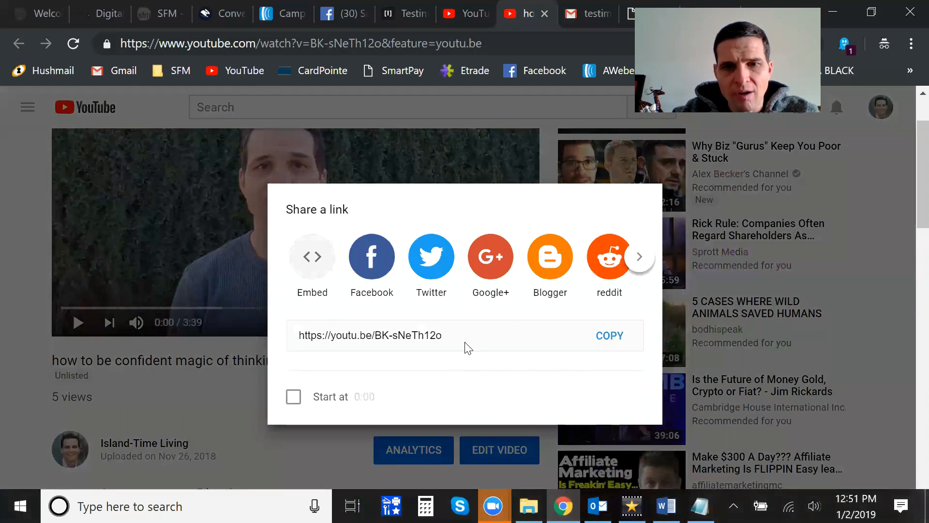
click(611, 336)
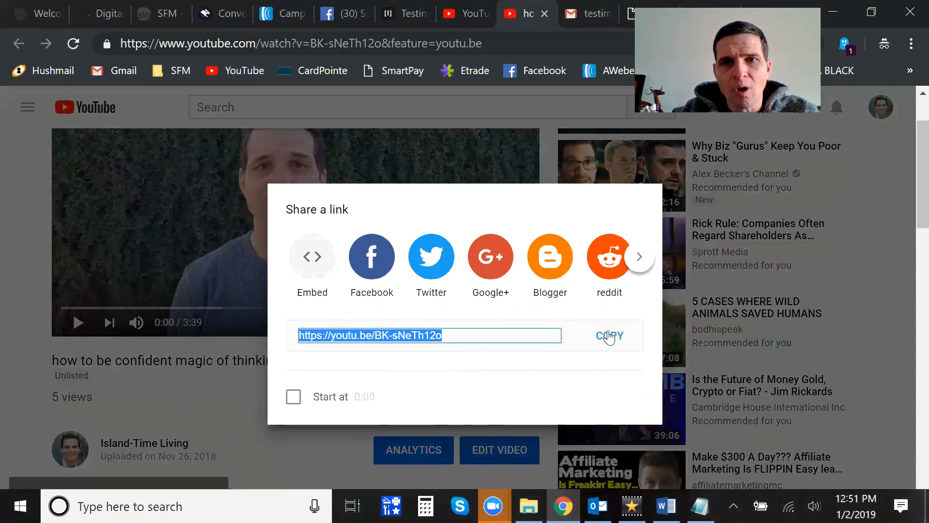
click(633, 13)
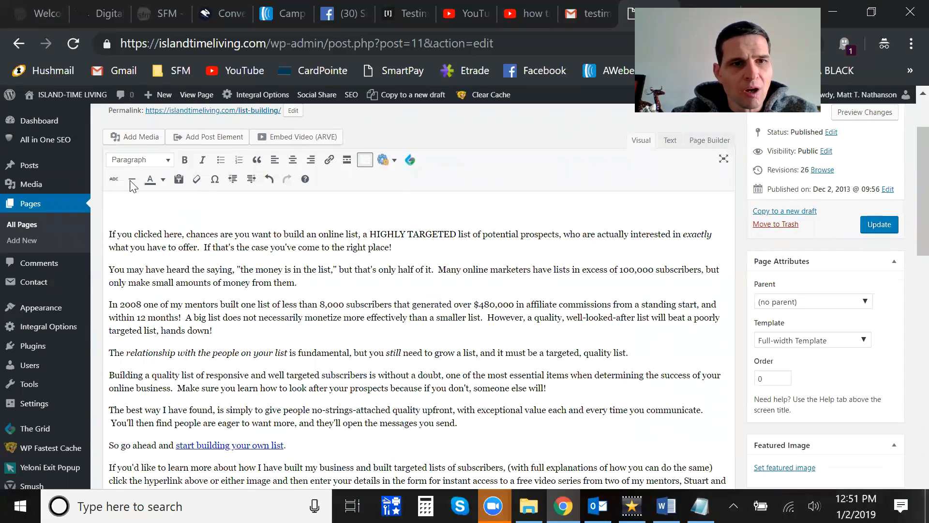
click(138, 139)
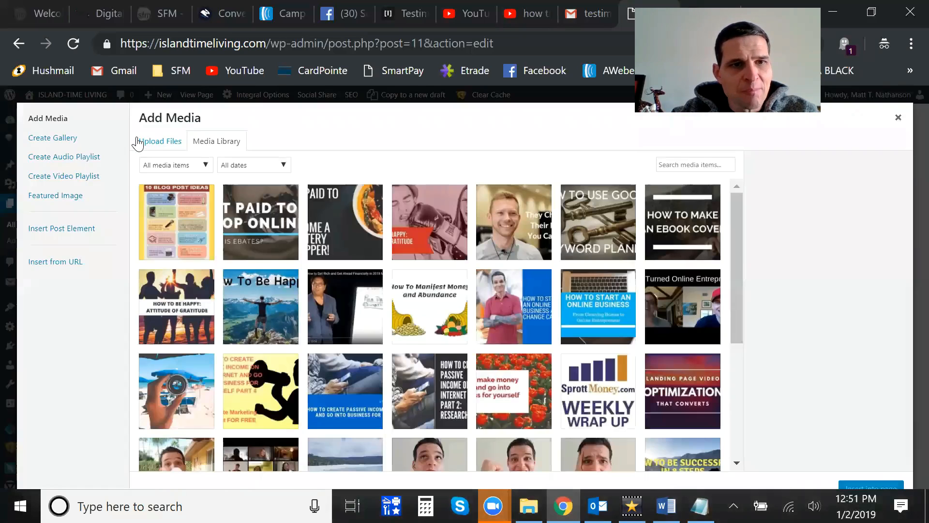
click(34, 262)
key(ctrl+v)
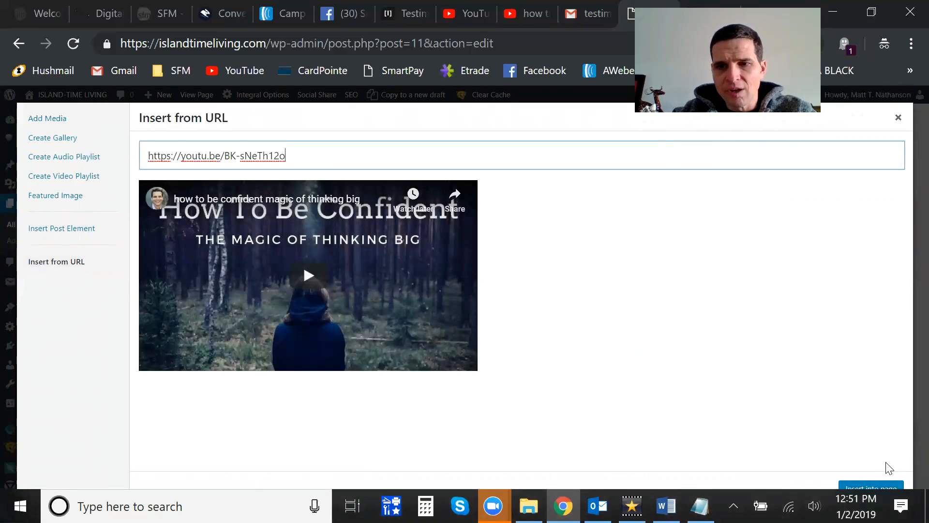
click(875, 485)
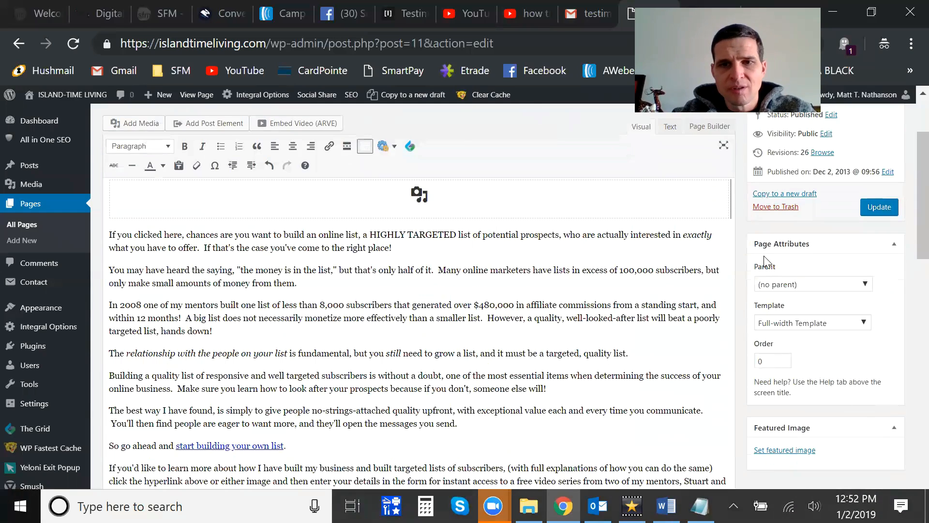